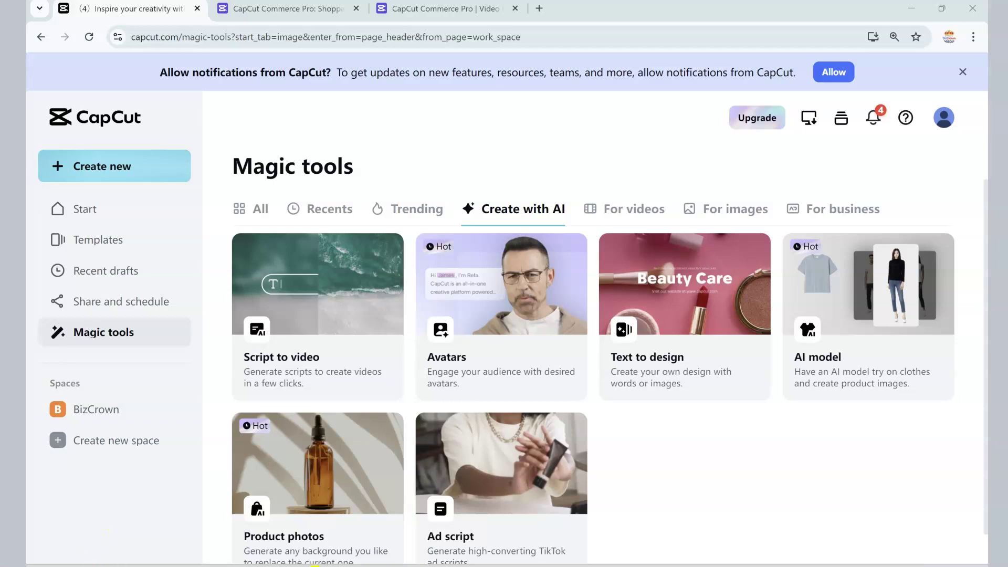
Step: Show all Magic tools with the page zoomed to 110%
key("ctrl+minus")
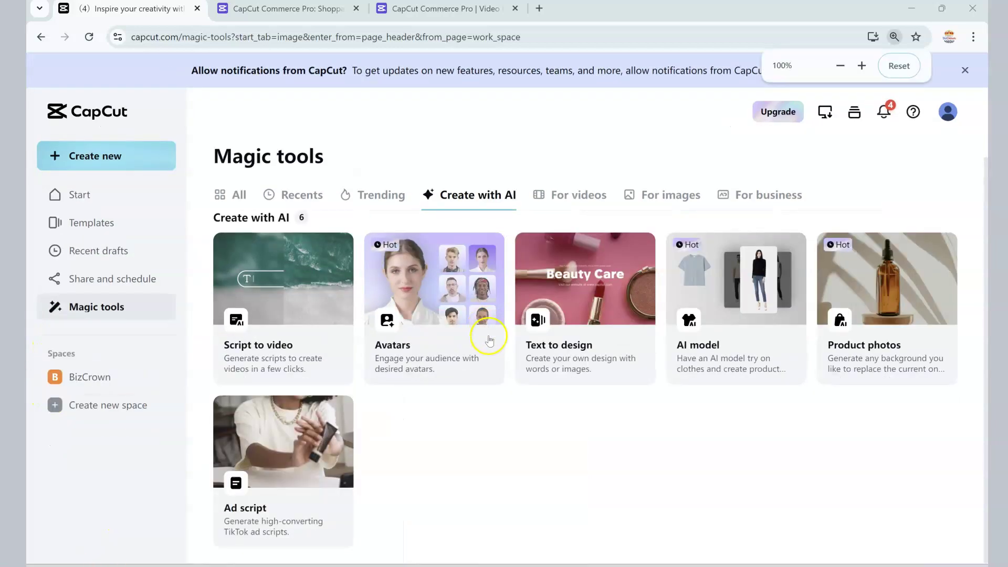
key("ctrl+plus")
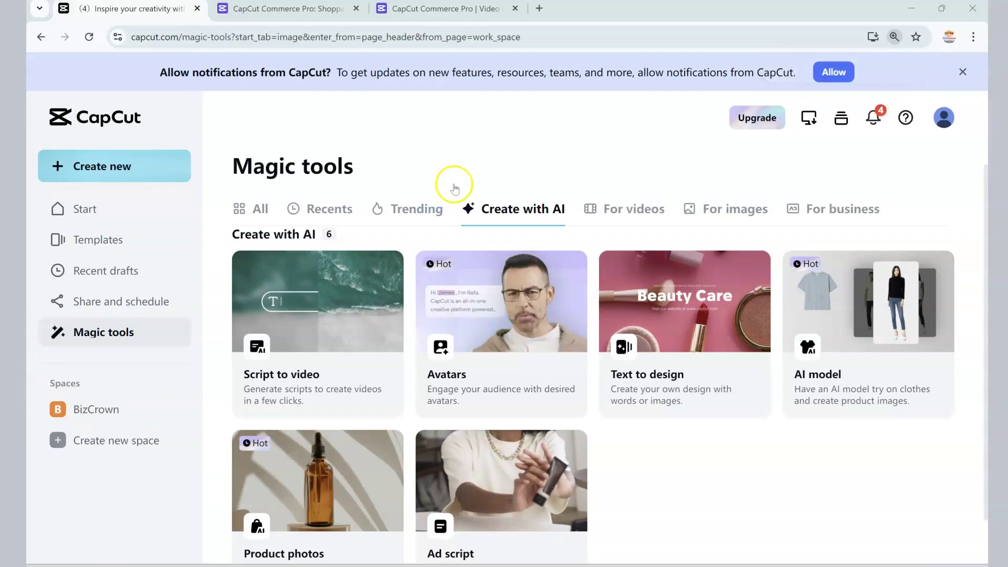
scroll(514, 316, "down", 1)
scroll(555, 348, "up", 1)
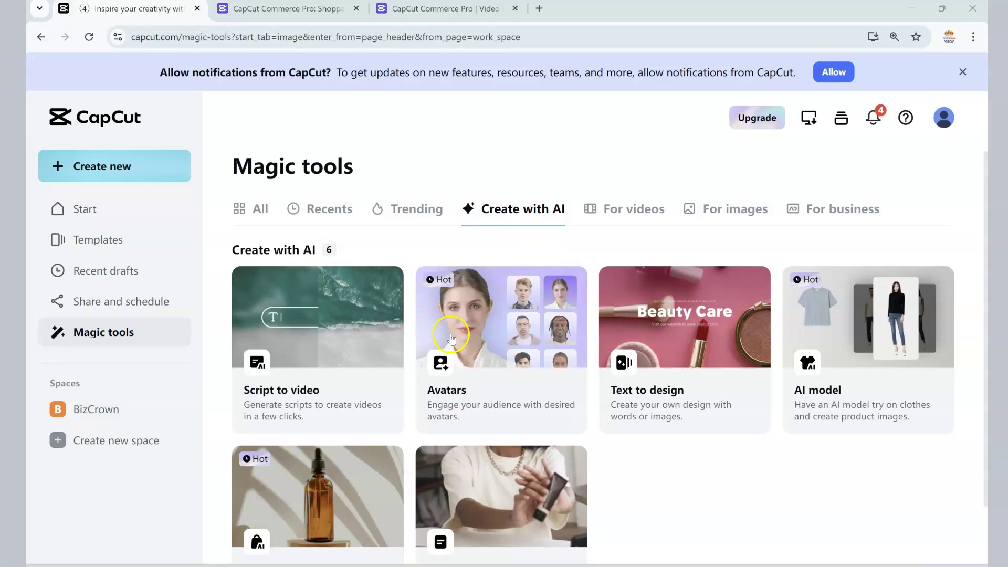
left_click(261, 212)
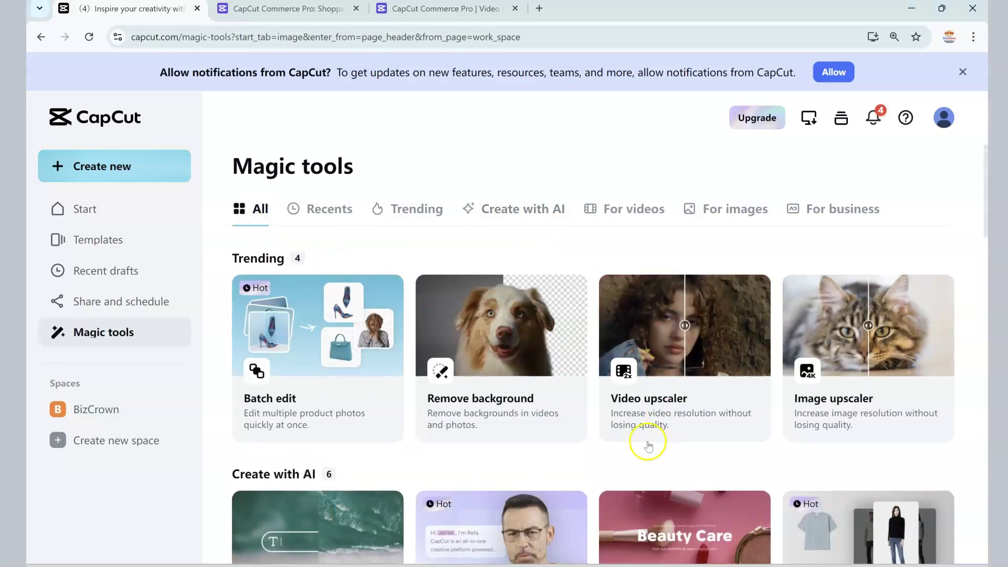
Step: Filter Magic tools to Create with AI and open the Avatars tool
key("ctrl+minus")
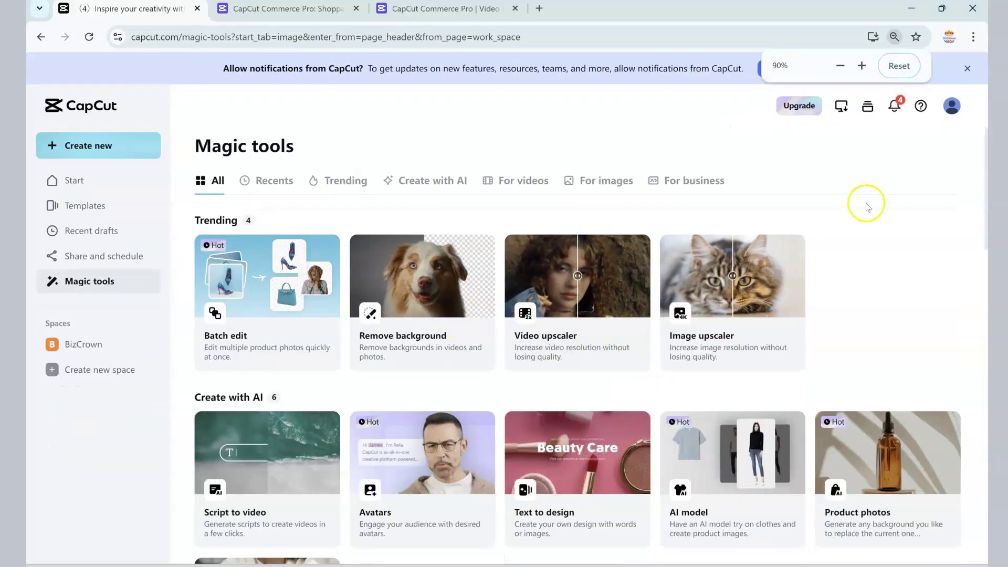
left_click(422, 181)
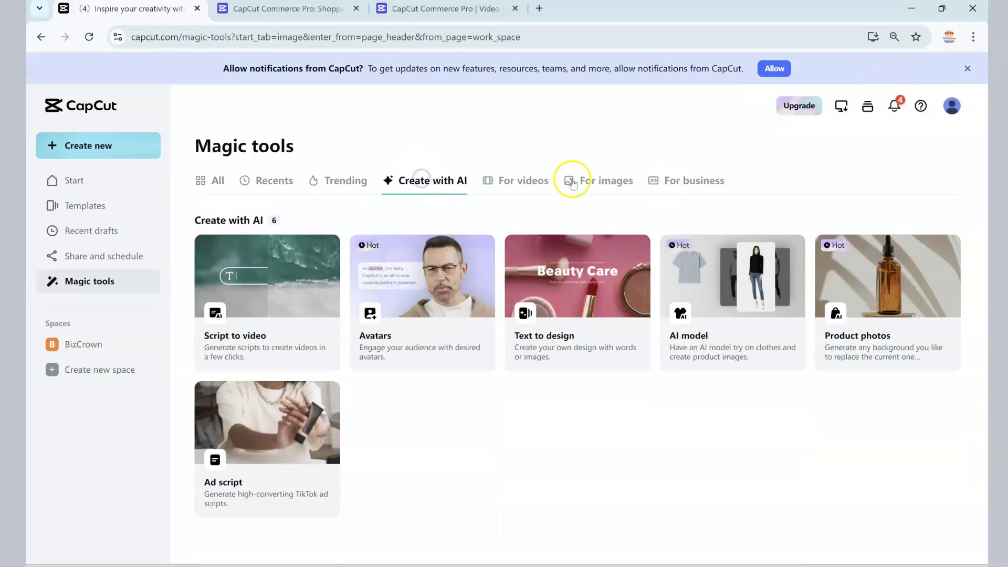
key("ctrl+plus")
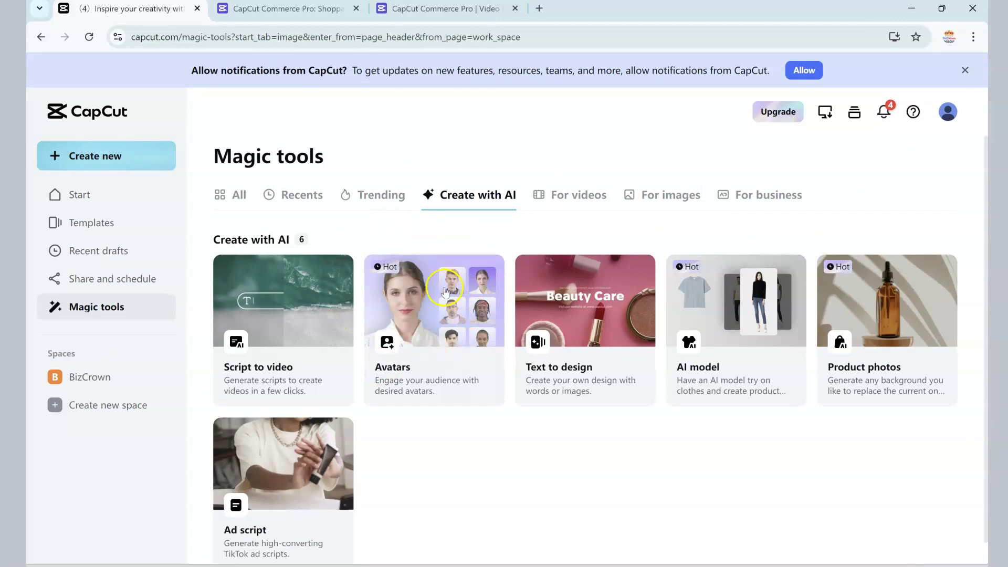
left_click(450, 335)
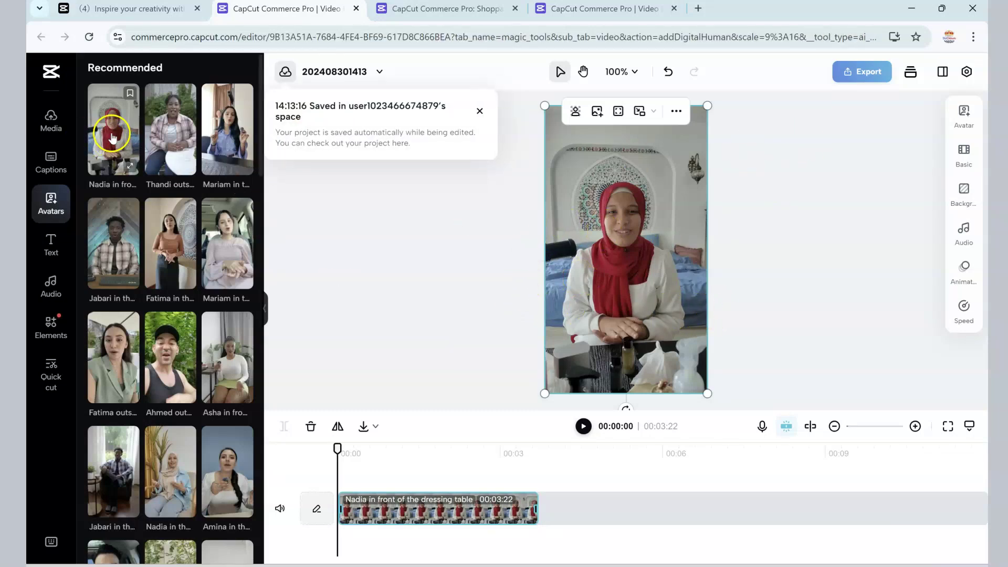
Step: Append a second Nadia avatar clip to the timeline and select a Nadia clip
left_click(477, 110)
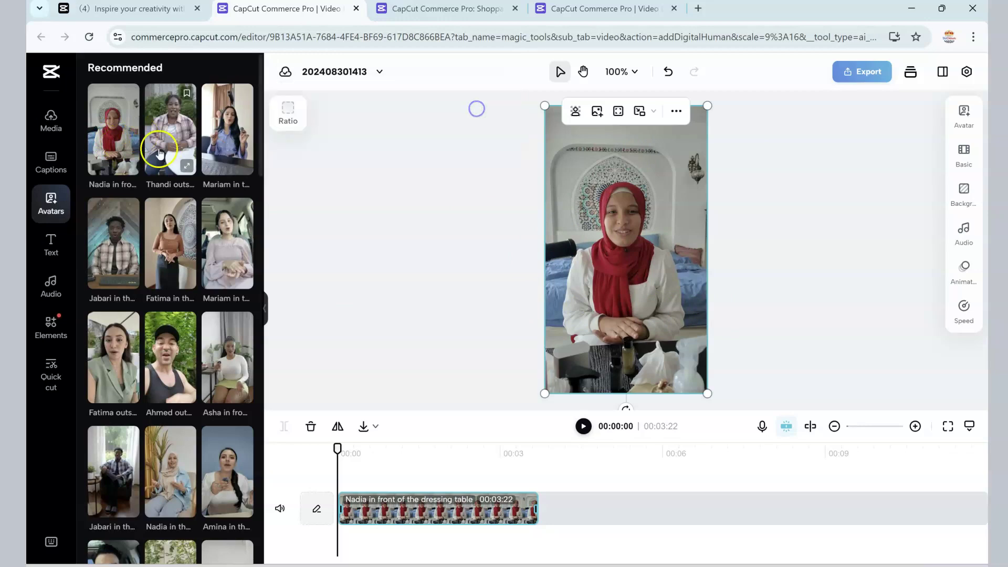
left_click(113, 181)
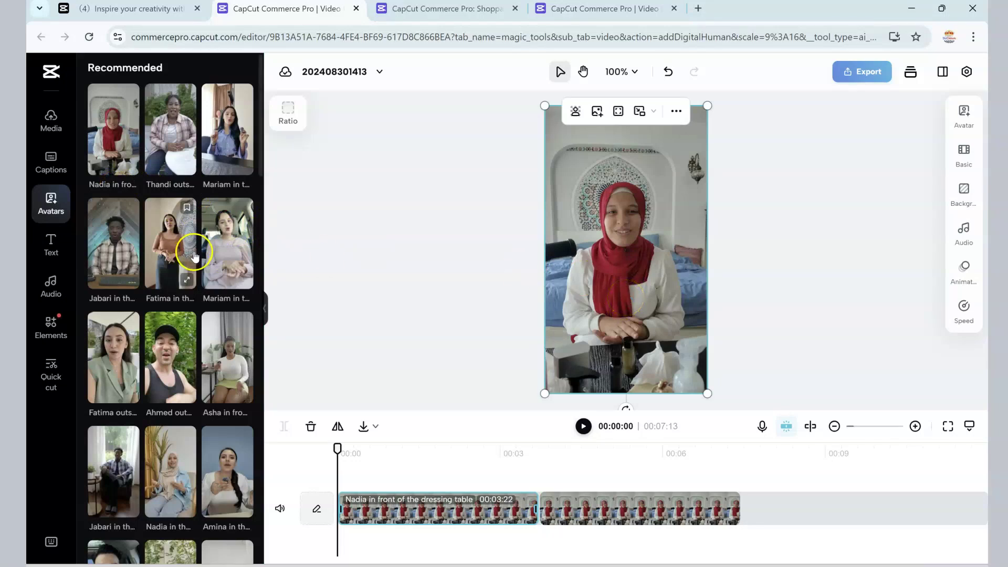
scroll(194, 255, "down", 15)
scroll(193, 253, "up", 15)
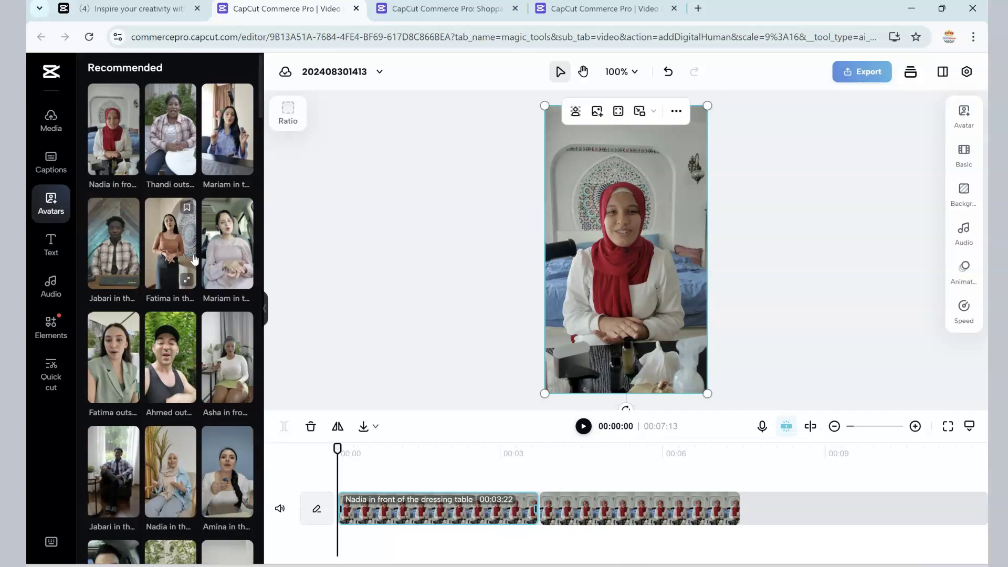
left_click(120, 190)
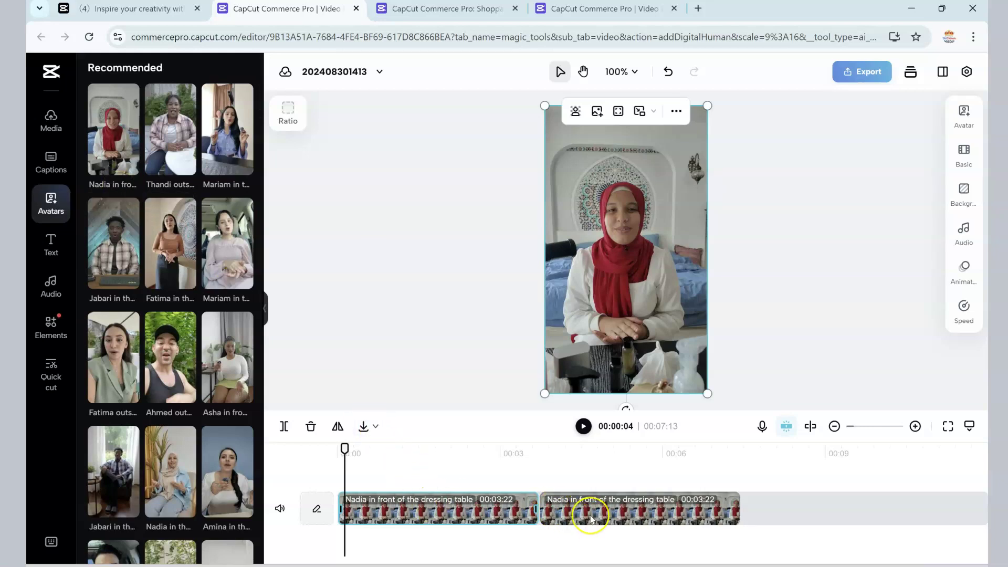
Step: Preview the video, add the Thandi outside avatar clip, and delete the second Nadia clip
left_click(585, 428)
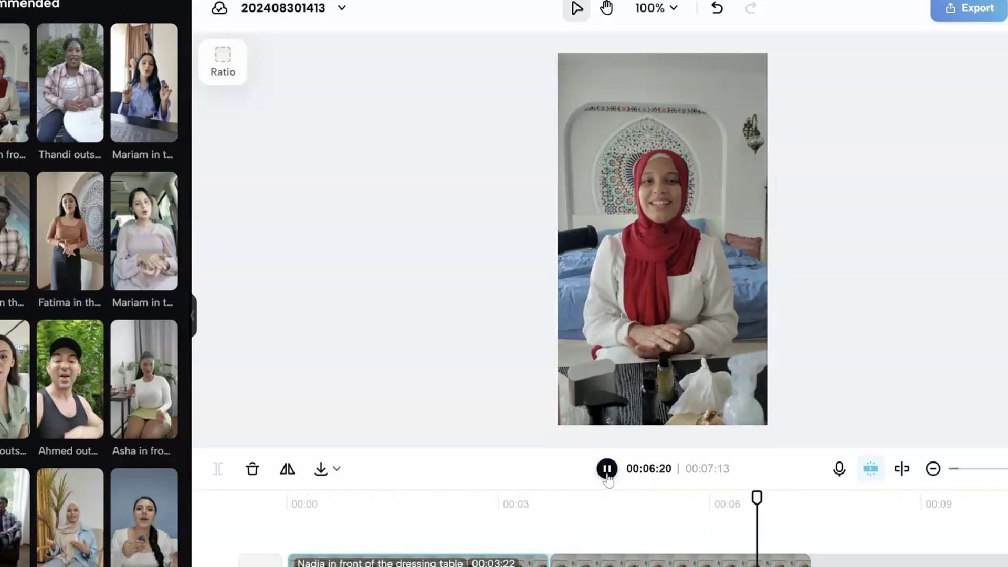
left_click(606, 476)
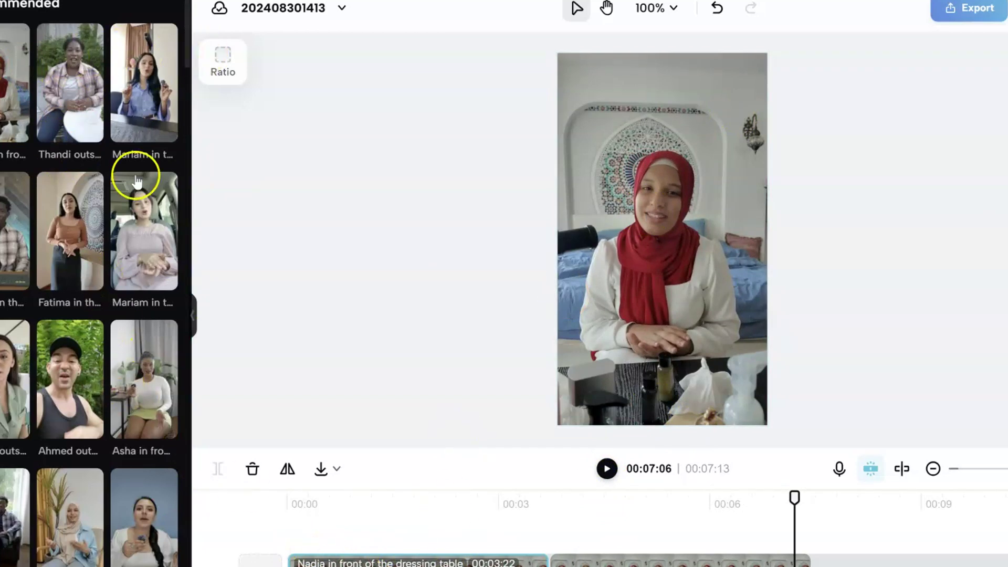
left_click(68, 97)
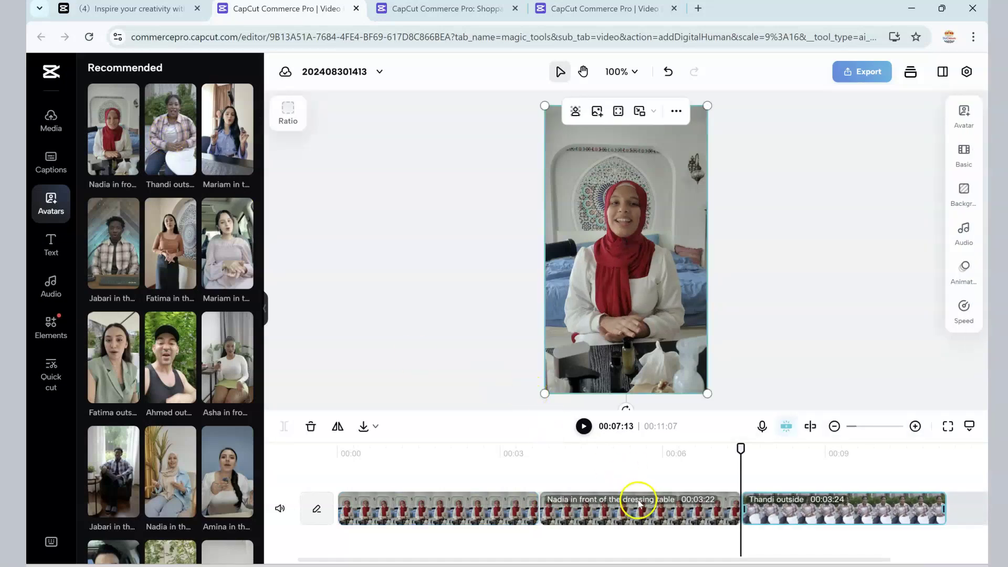
left_click(639, 503)
key("Delete")
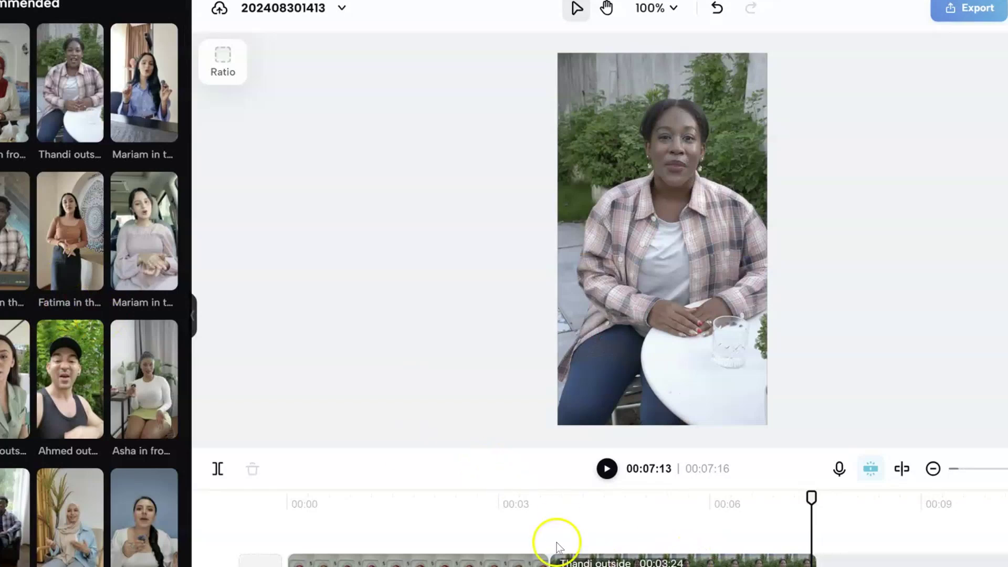
Step: Replay from around 00:03:15 across the Nadia–Thandi boundary, then return the playhead to the start
left_click(527, 450)
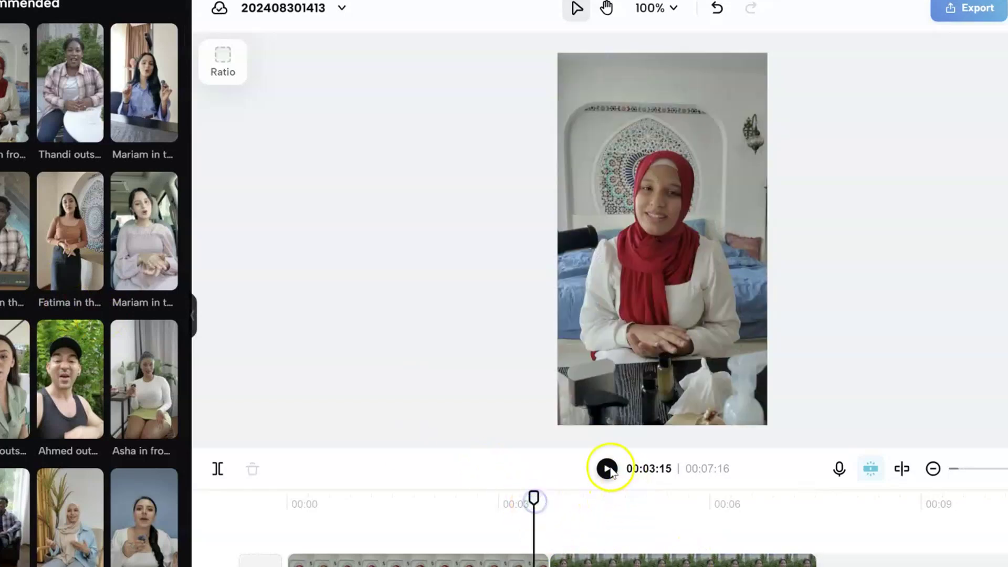
left_click(608, 469)
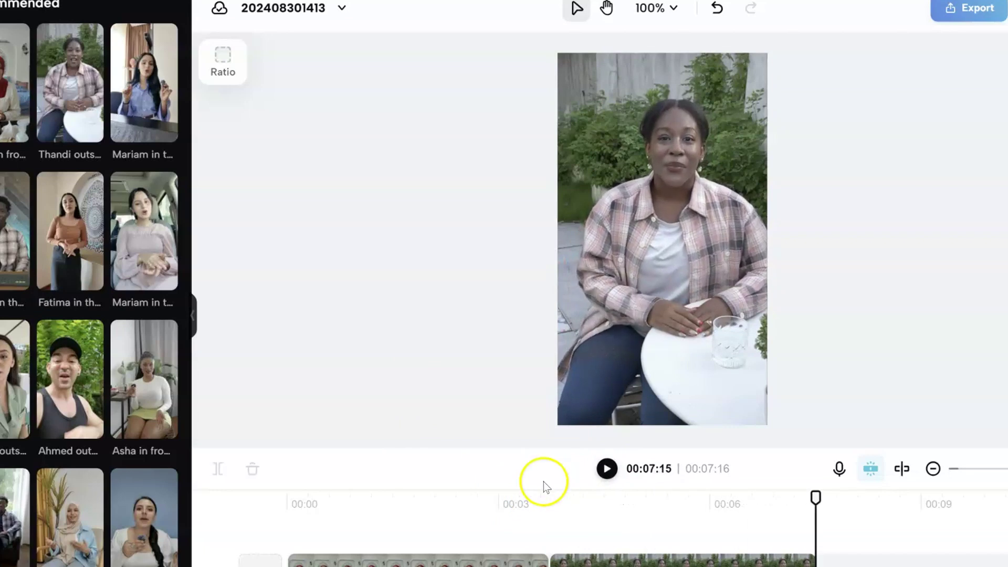
left_click(531, 505)
left_click(606, 469)
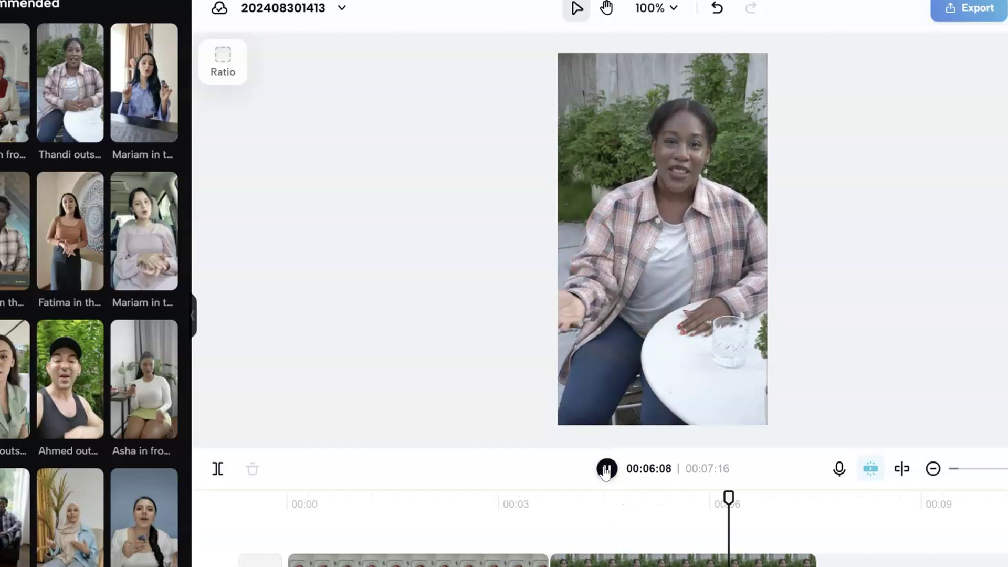
left_click(409, 560)
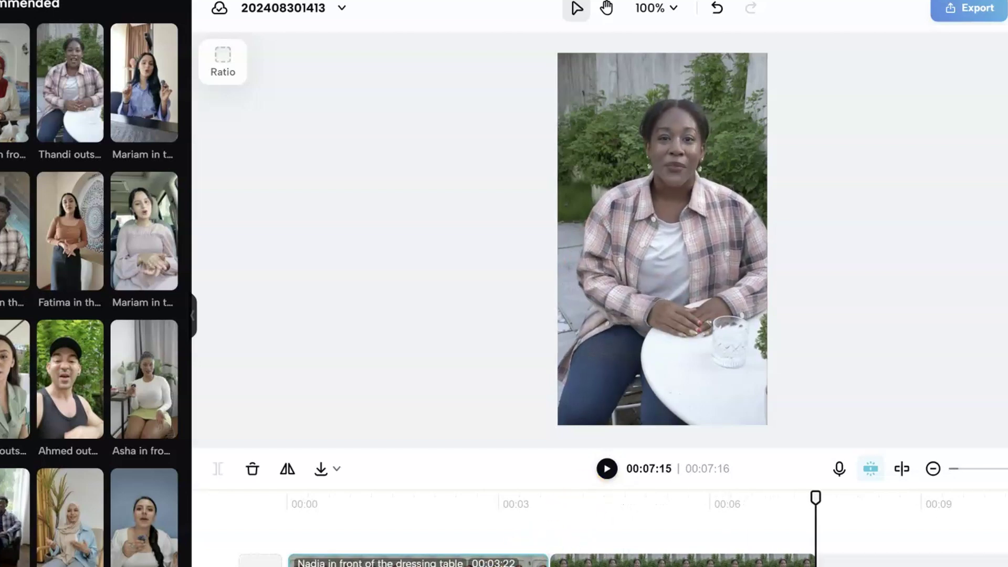
left_click(296, 502)
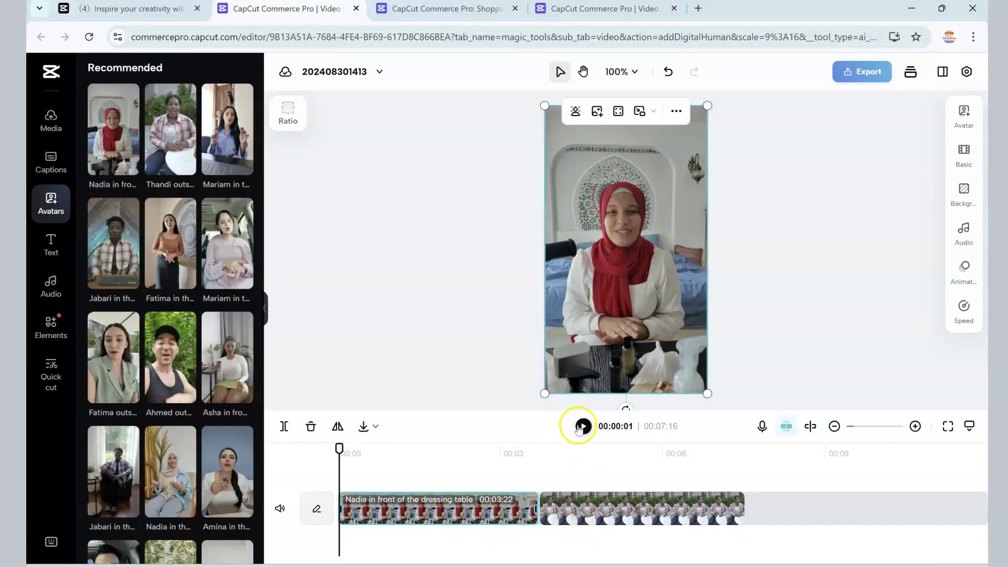
Step: Preview the Nadia and Thandi clips, then append the Asha avatar clip
left_click(580, 427)
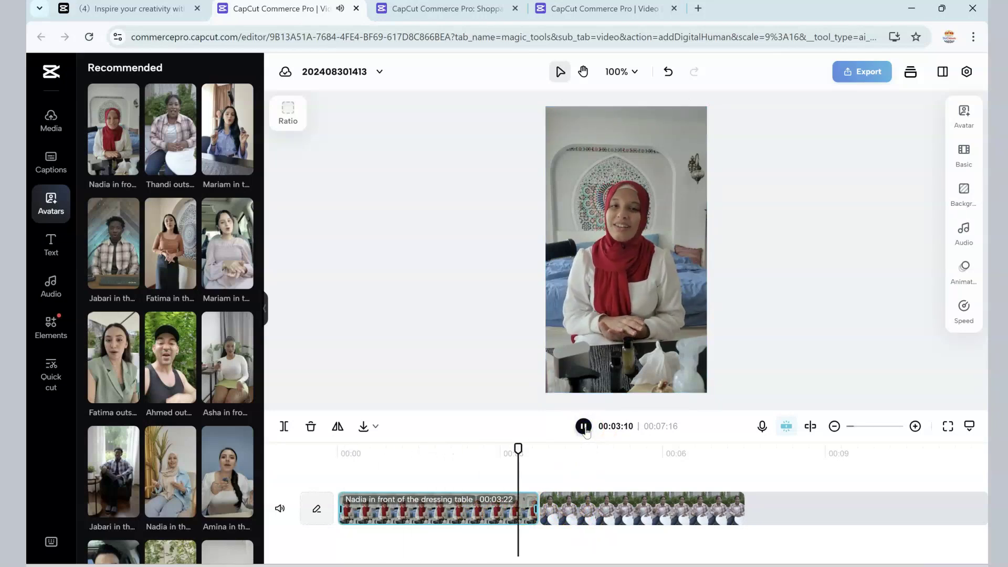
left_click(584, 427)
left_click(583, 426)
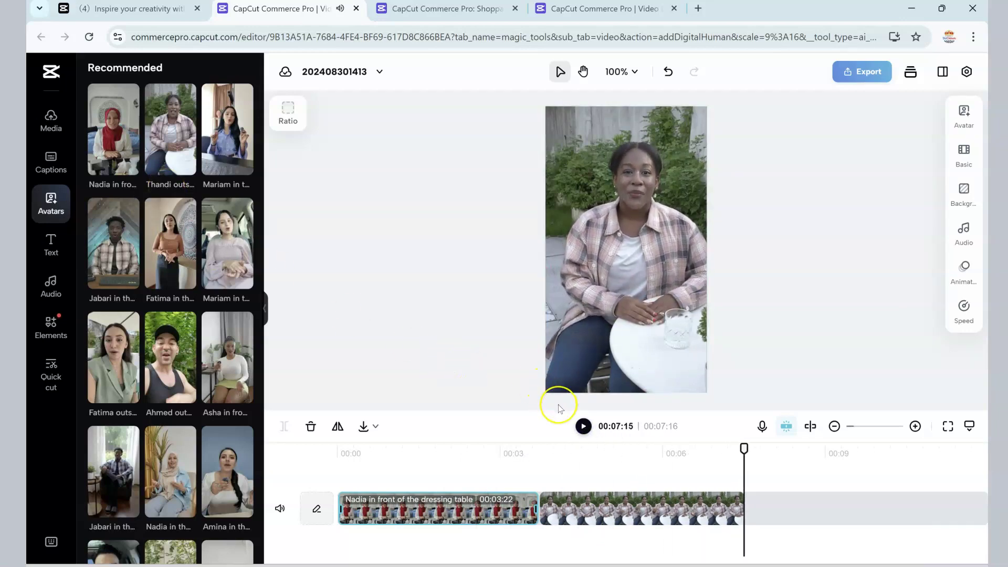
left_click(572, 392)
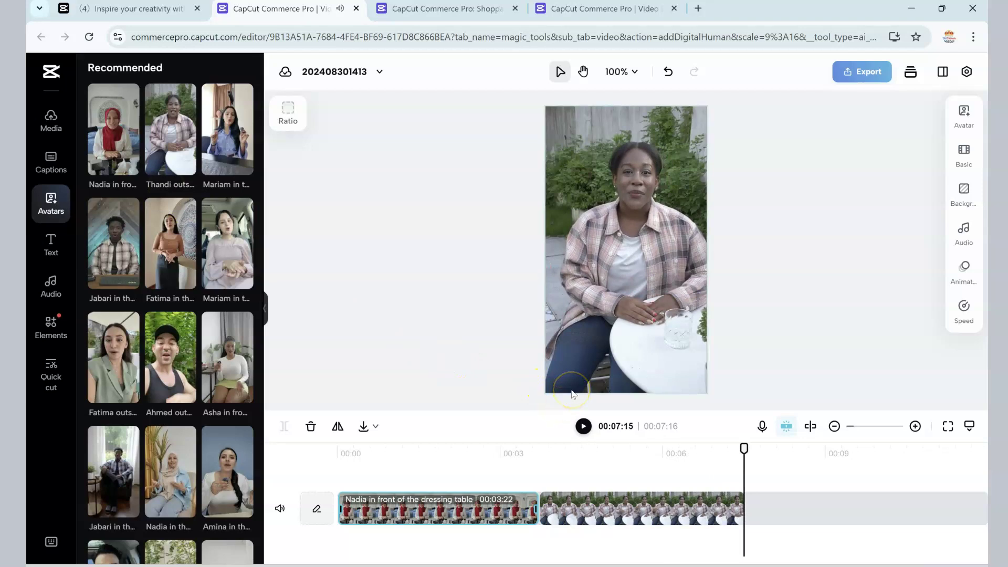
left_click(223, 362)
Step: Play through the 00:12:04 Nadia, Thandi and Asha timeline, then stop playback
left_click(494, 417)
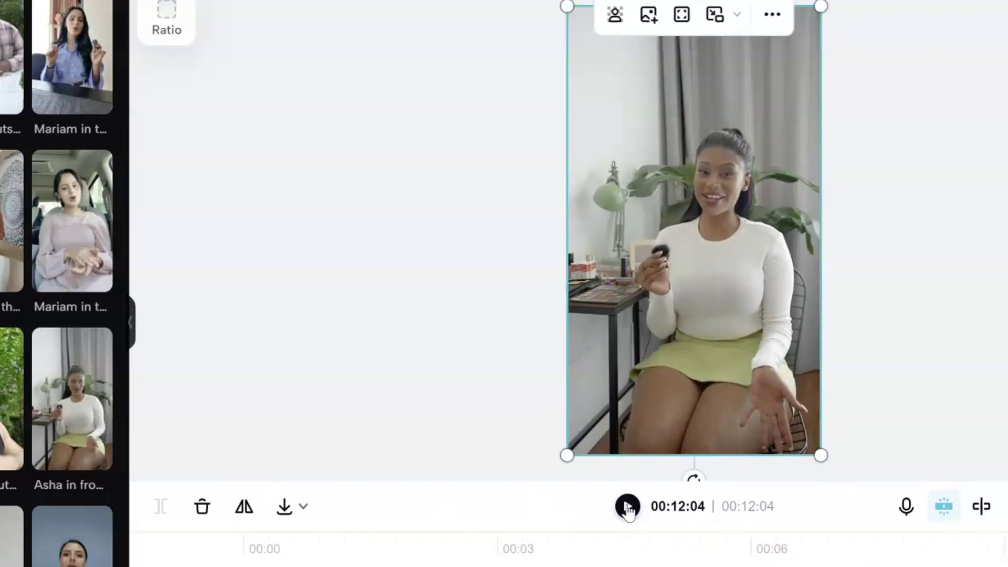
left_click(628, 507)
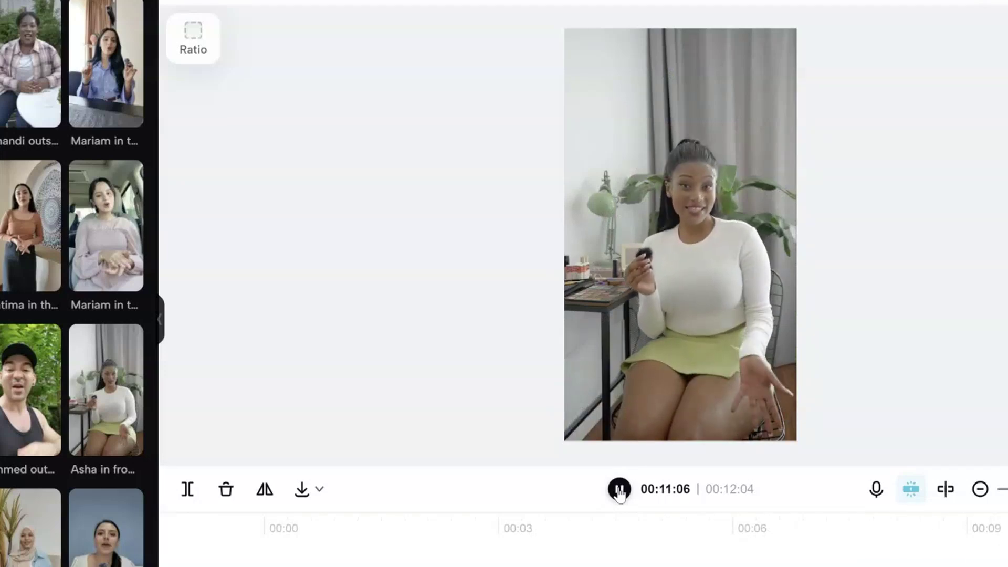
left_click(620, 491)
left_click(619, 489)
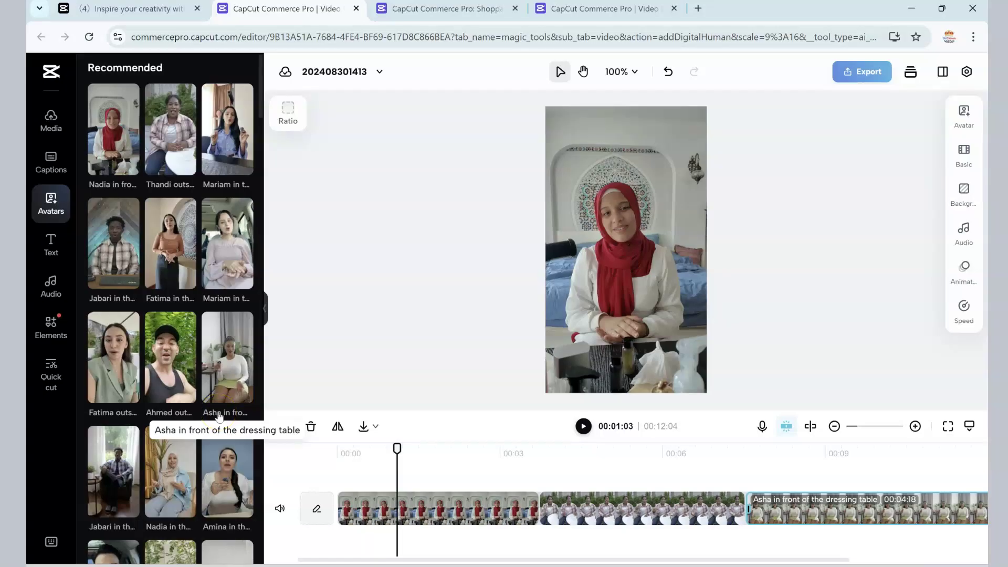
Step: Insert the Jabari living-room avatar at the start, preview to 00:15:12, and select the Asha clip
scroll(220, 416, "down", 1)
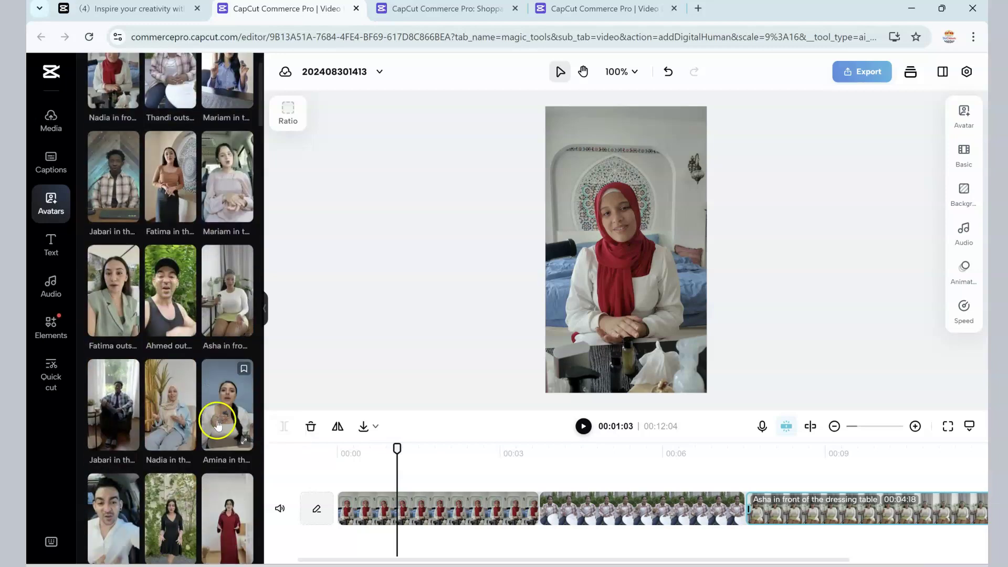
left_click(121, 413)
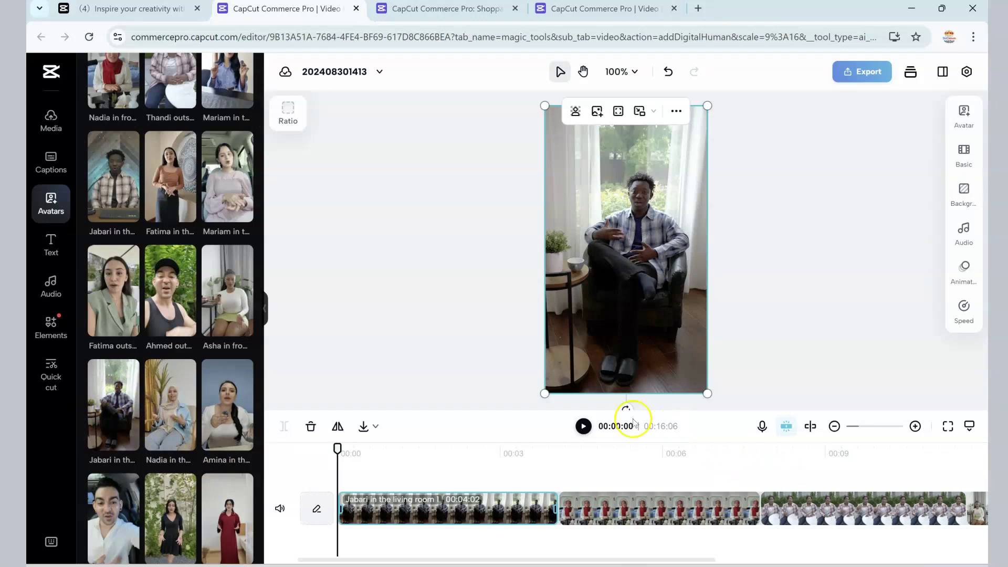
left_click(583, 426)
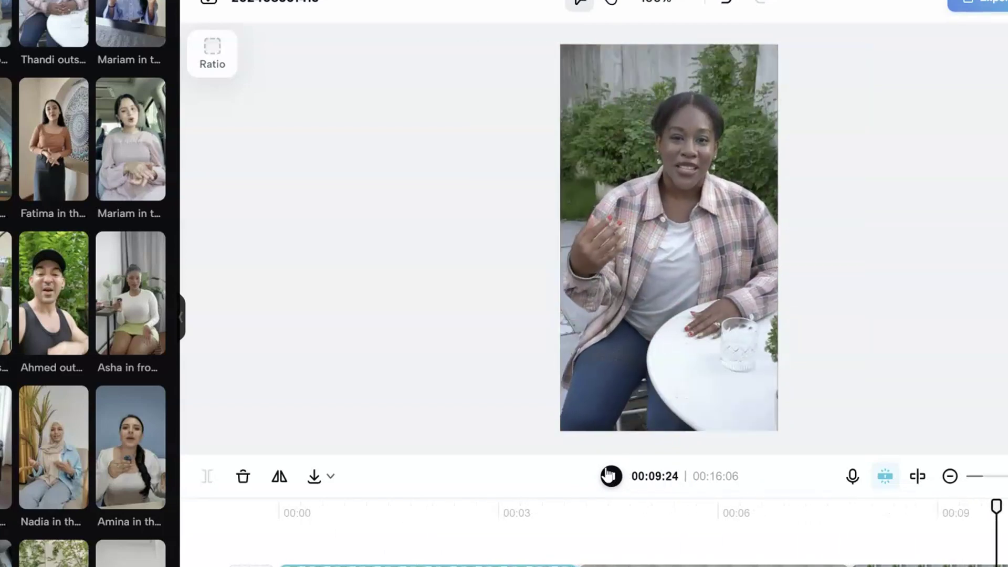
left_click(611, 474)
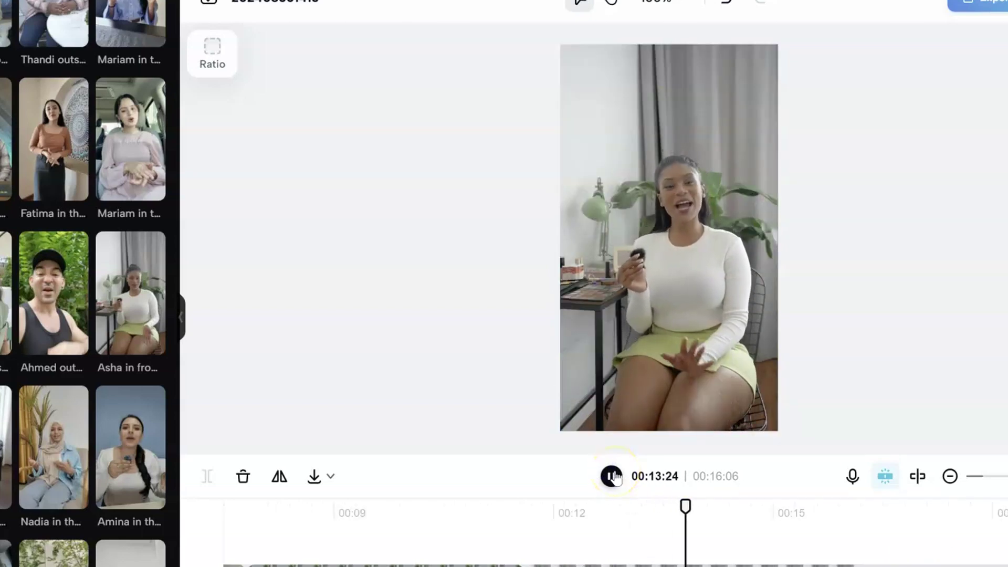
left_click(611, 476)
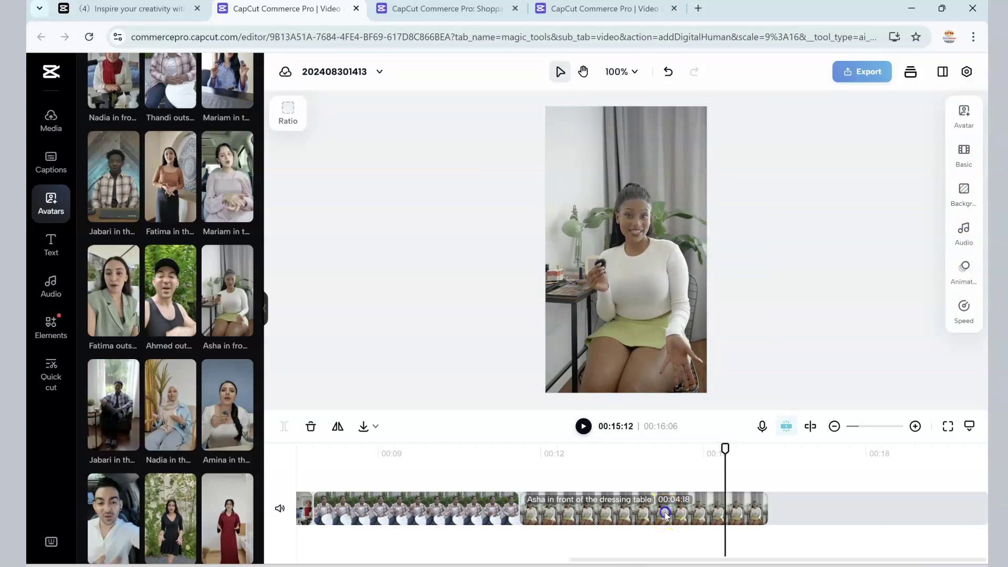
left_click(665, 515)
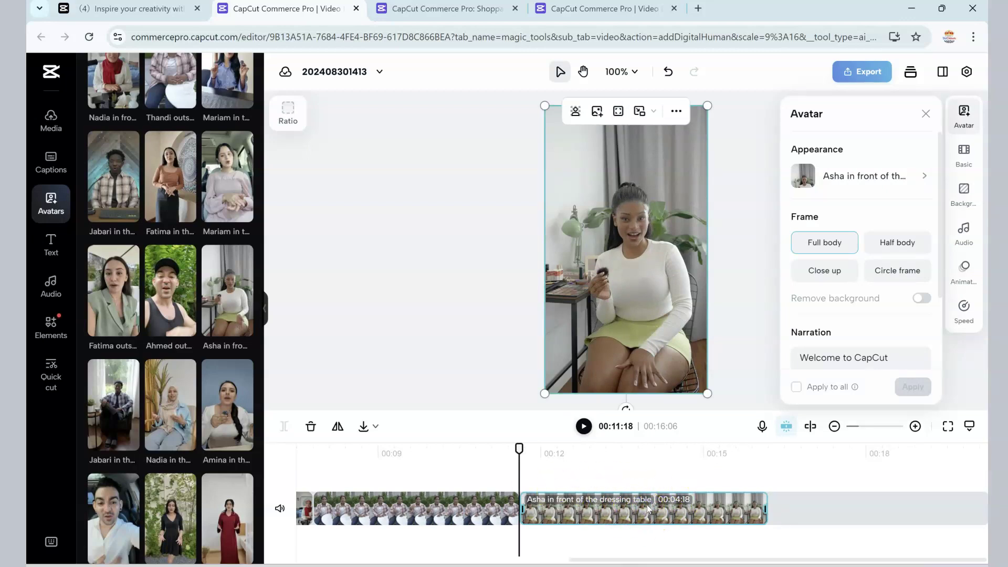
Step: Replace 'Commerce Pro' in the Asha clip's narration with the typed text 'BizCrown Meiia'
scroll(782, 246, "down", 2)
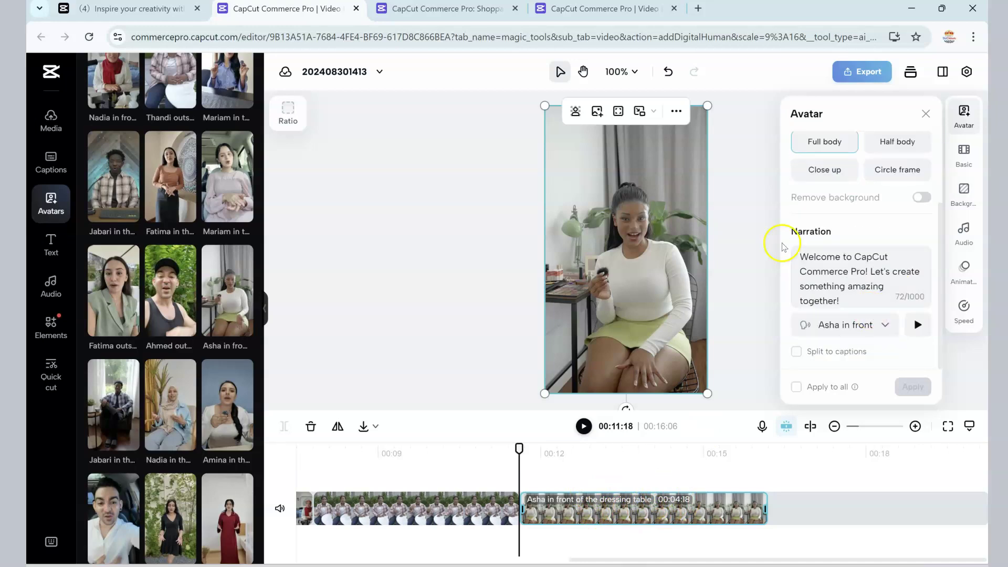
left_click(821, 252)
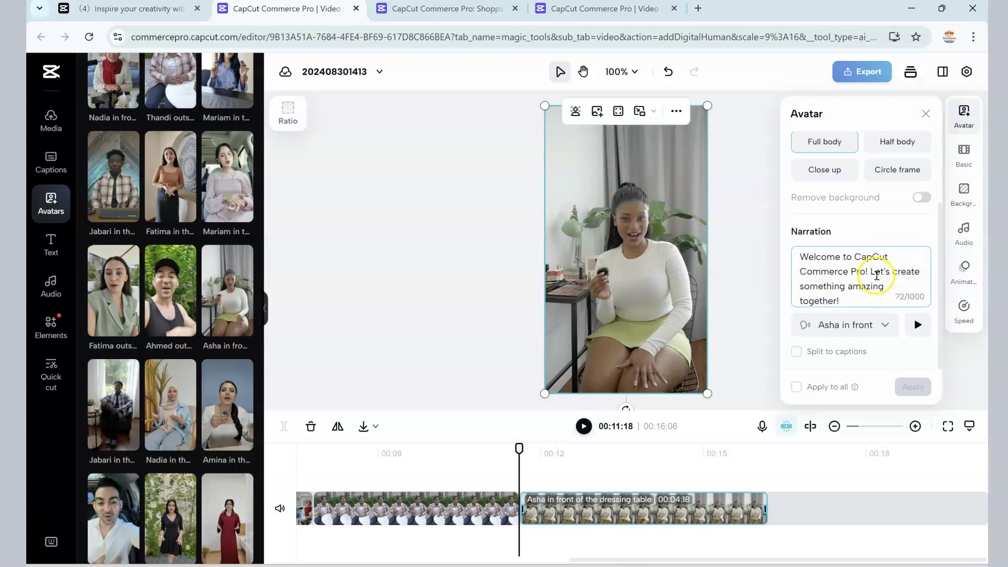
left_click_drag(865, 271, 789, 268)
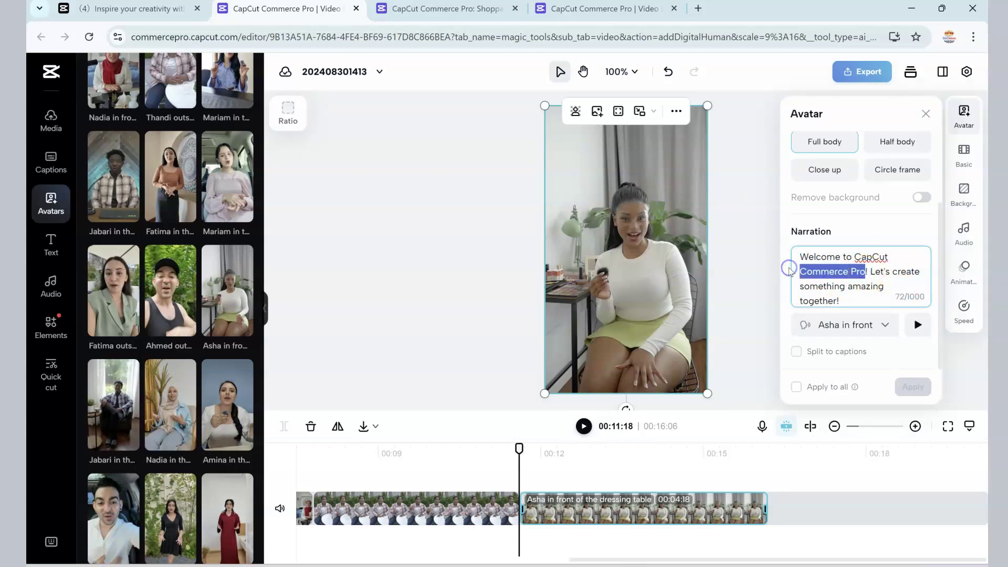
type("Biz")
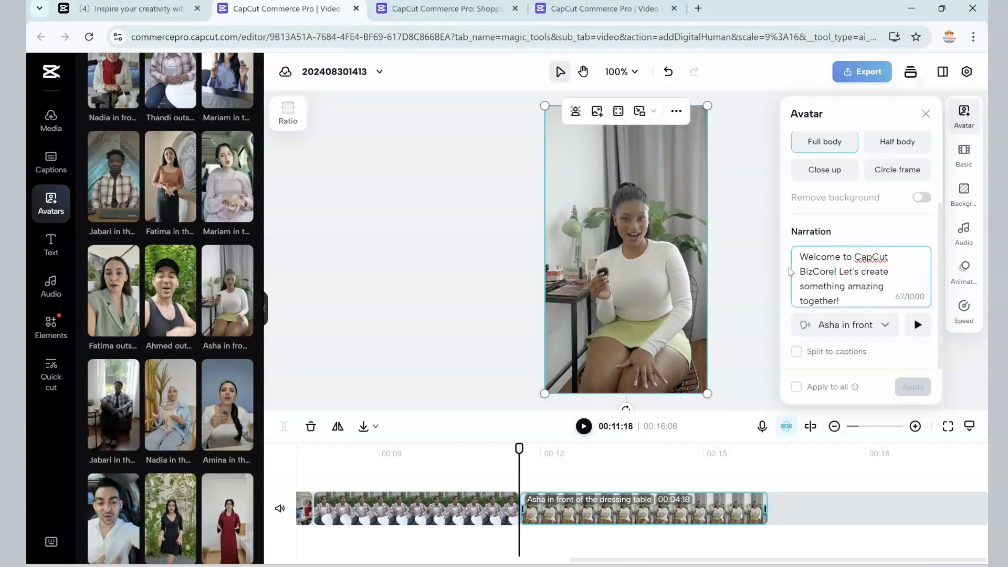
type("Crown Mei")
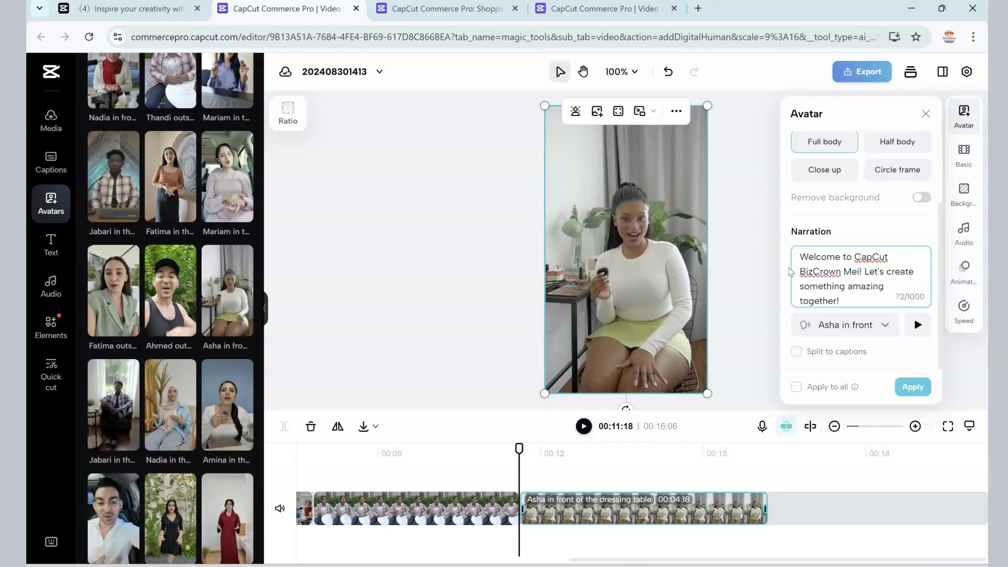
type("ia")
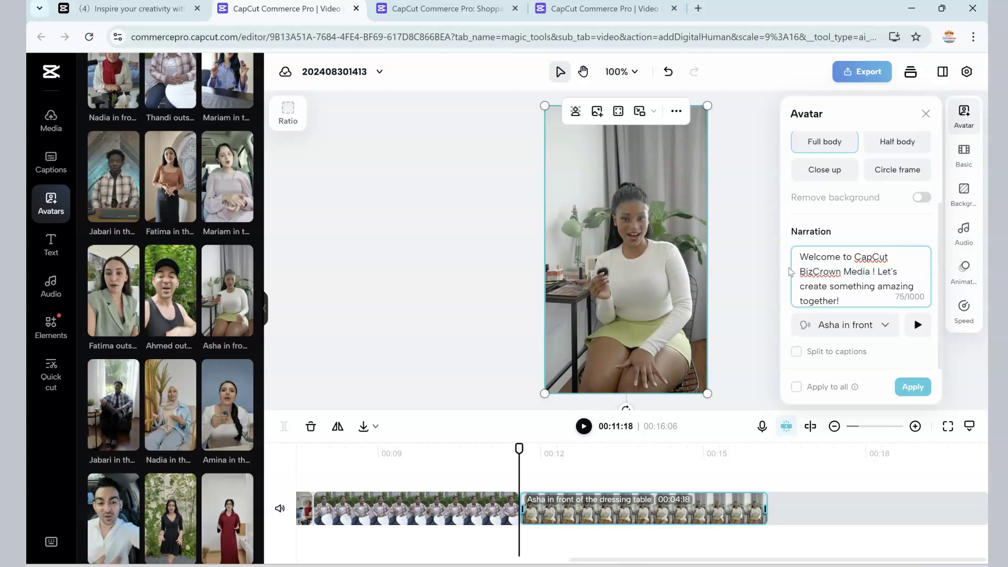